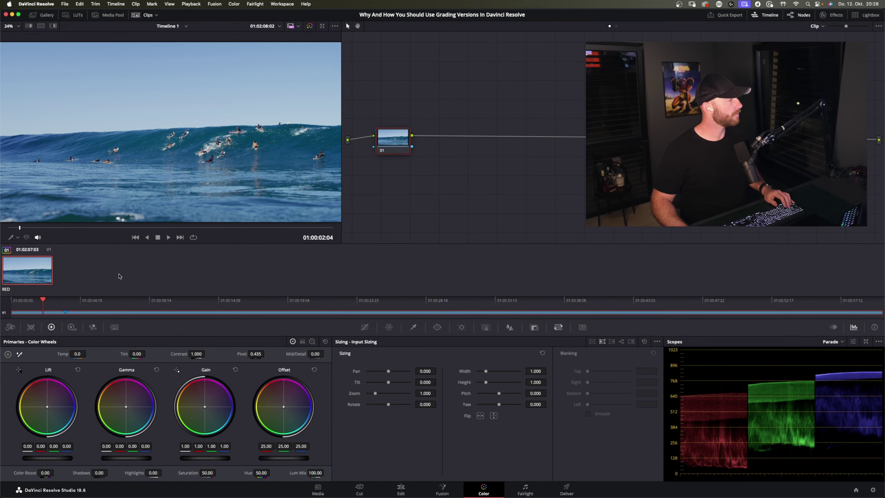
# Step: Scrub through the surf clip and review its existing rec709 local grade version
pyautogui.moveTo(49, 299); pyautogui.dragTo(16, 303)
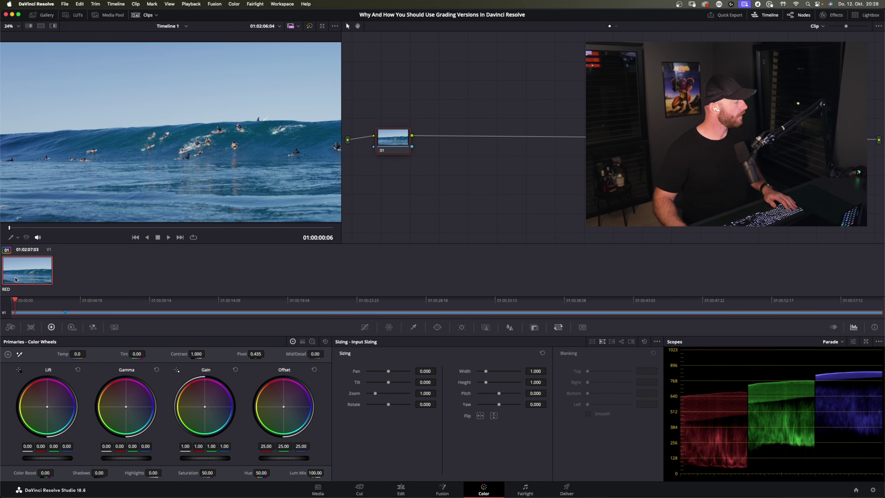
pyautogui.rightClick(28, 268)
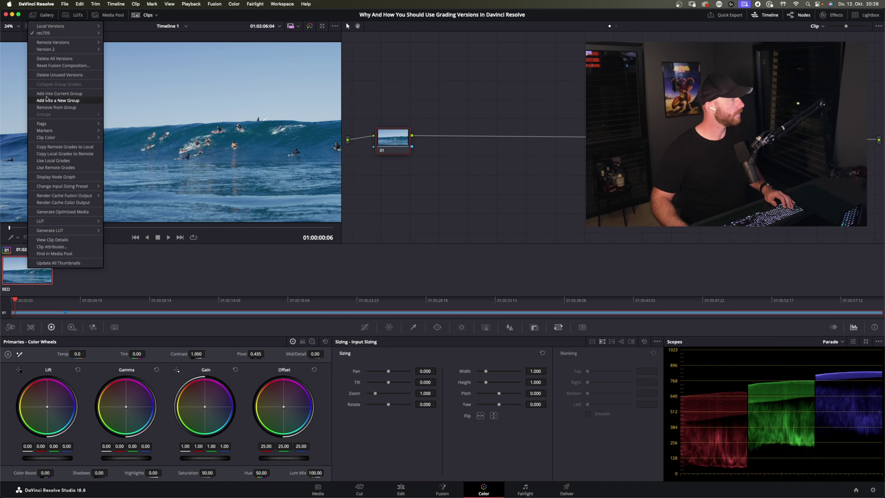
pyautogui.moveTo(56, 29)
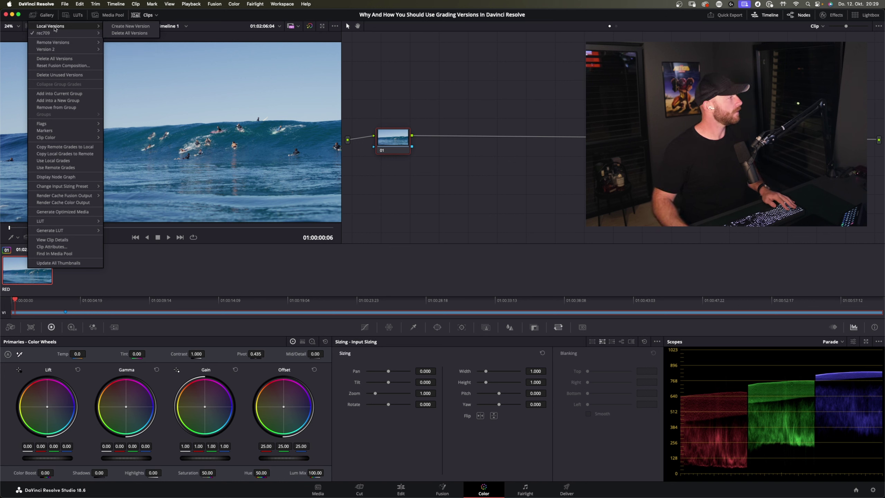
pyautogui.moveTo(49, 36)
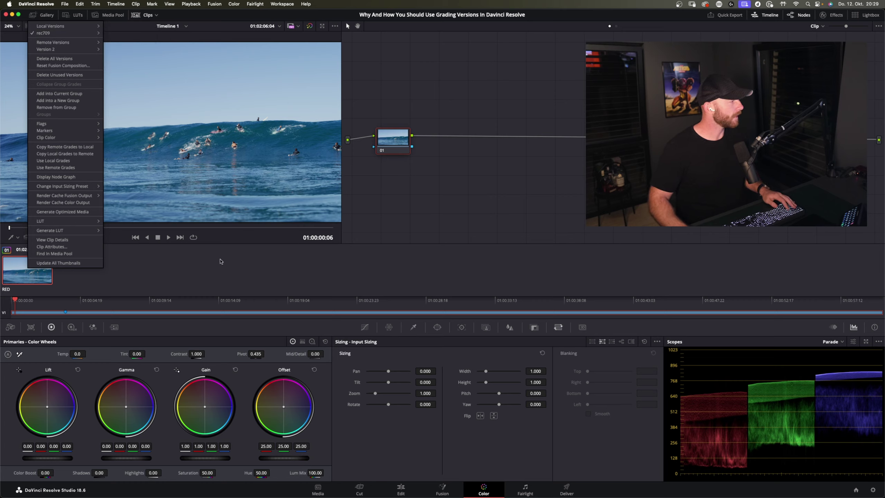
# Step: Scrub further through the clip and park the playhead around 01:00:02:16
pyautogui.click(59, 289)
pyautogui.moveTo(80, 300); pyautogui.dragTo(8, 306)
pyautogui.click(50, 302)
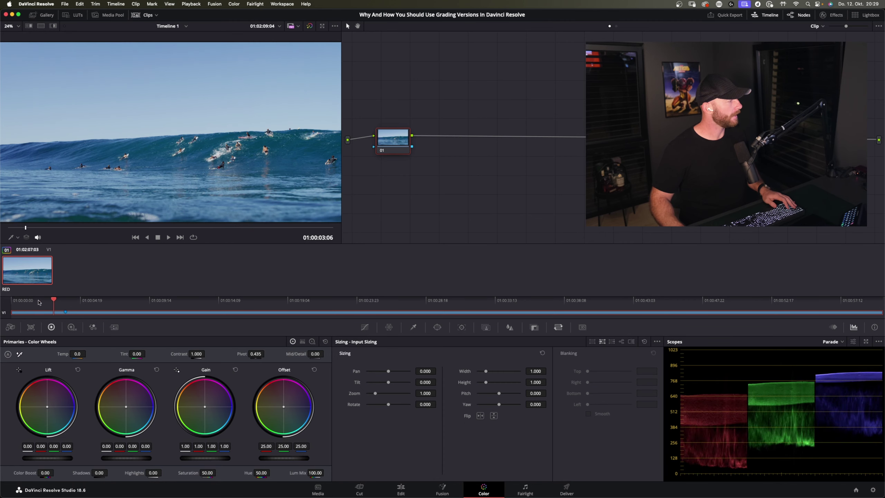
# Step: Create a new local grade version for the surf clip named warmer
pyautogui.rightClick(30, 275)
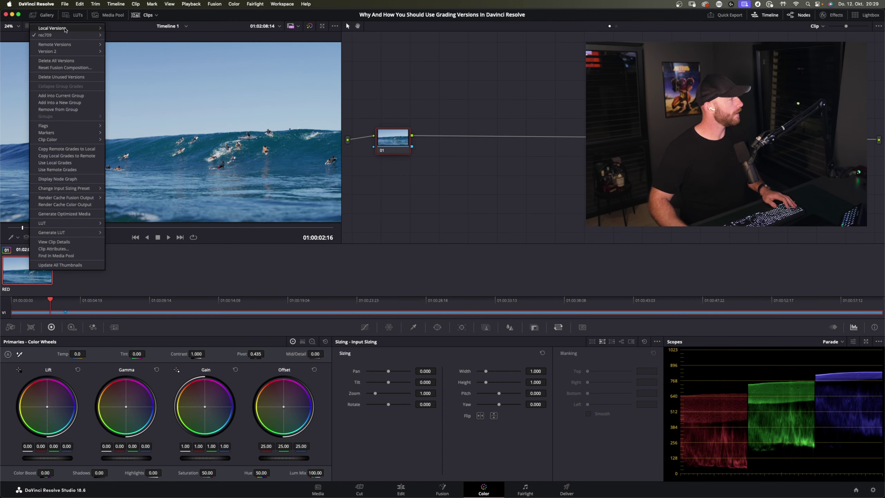
pyautogui.moveTo(64, 29)
pyautogui.click(132, 28)
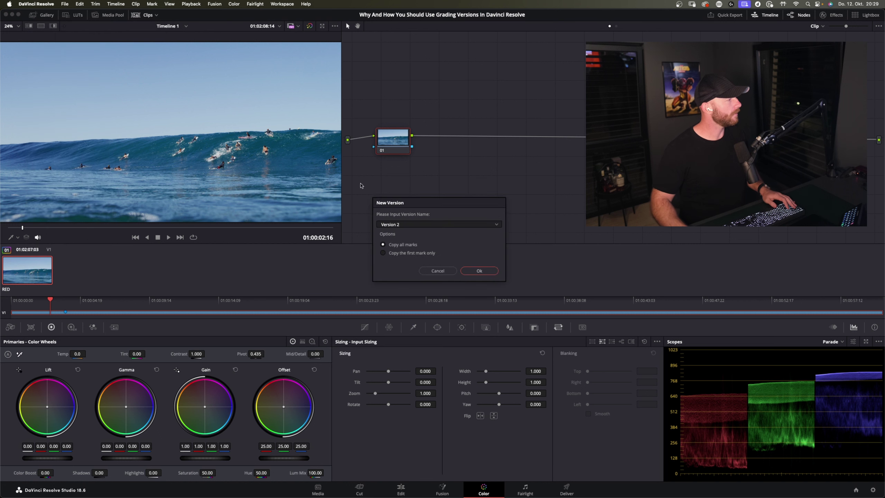
pyautogui.press('BackSpace')
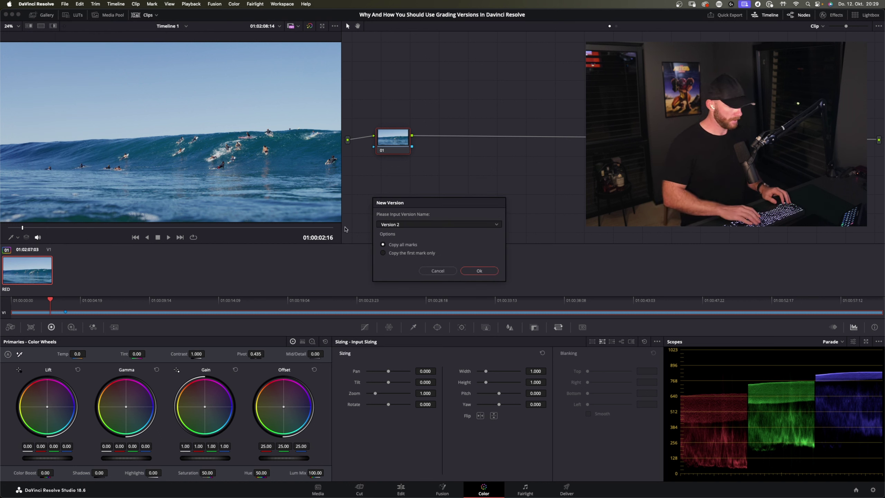
pyautogui.write('warmer')
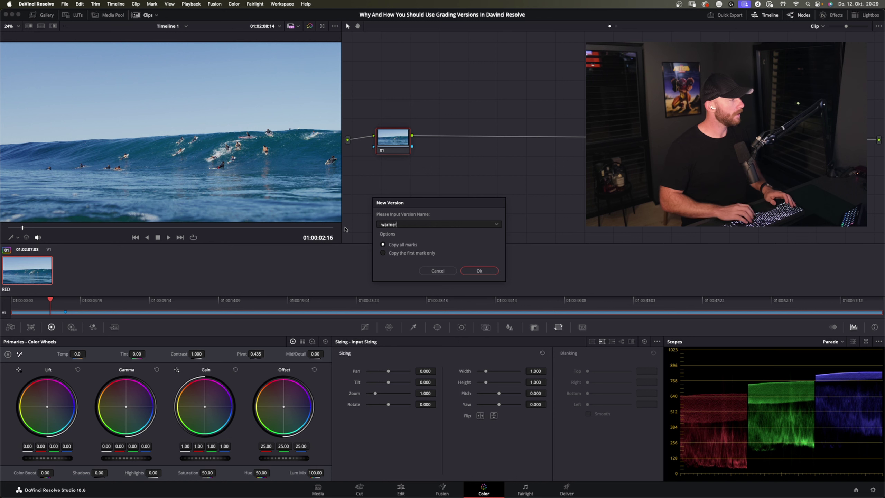
pyautogui.press('Escape')
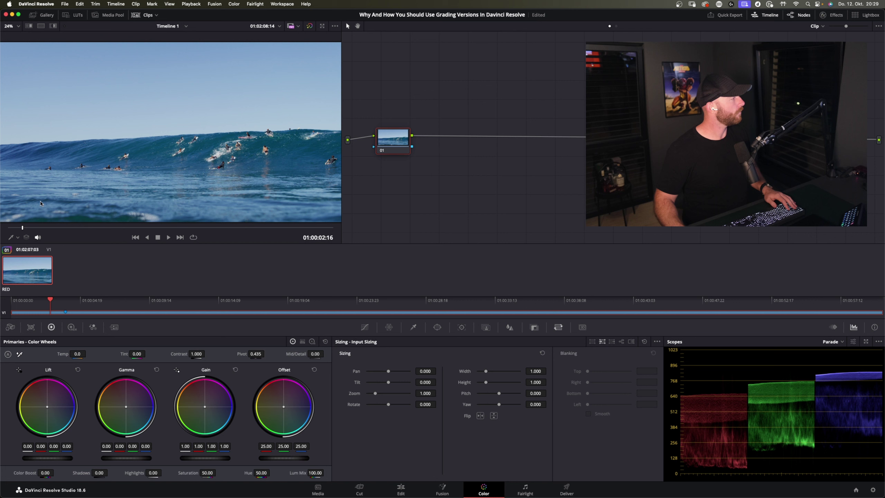
# Step: Check that the clip's local versions list now includes warmer
pyautogui.rightClick(41, 269)
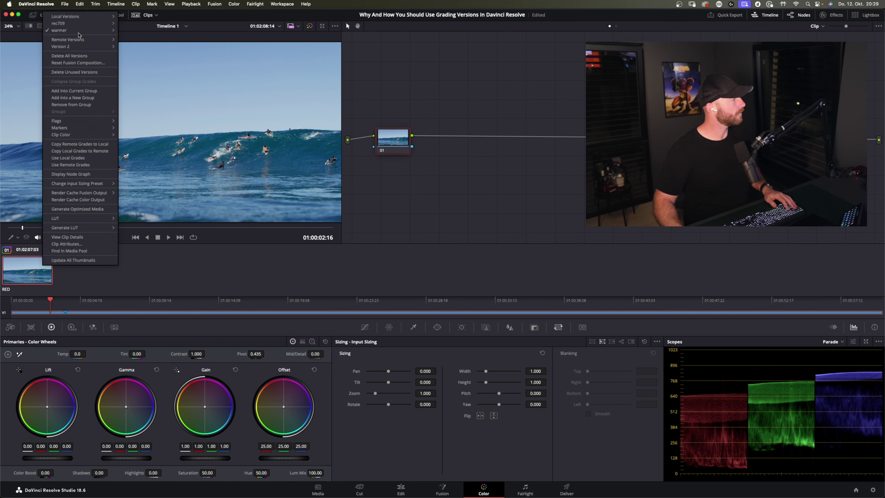
pyautogui.moveTo(77, 32)
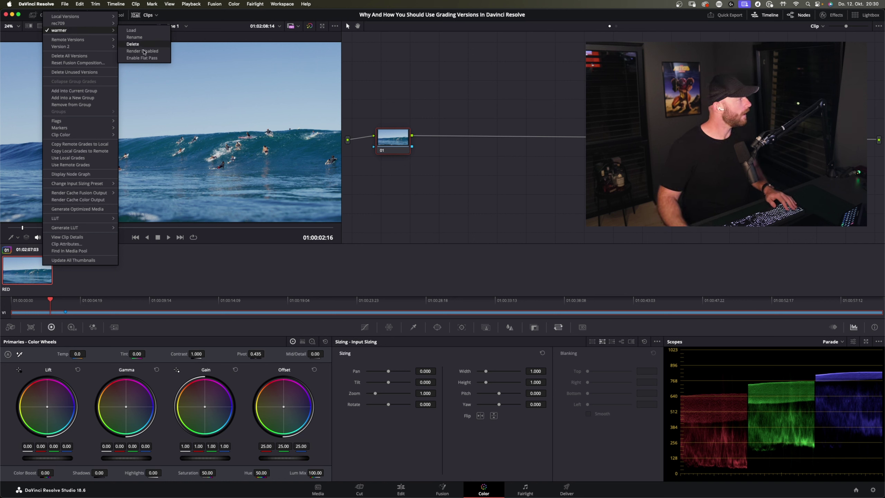
pyautogui.press('Escape')
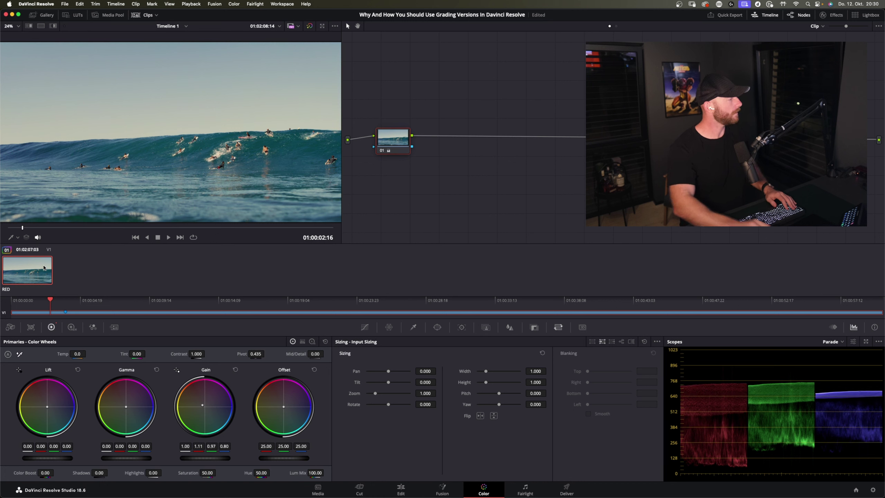
pyautogui.click(41, 4)
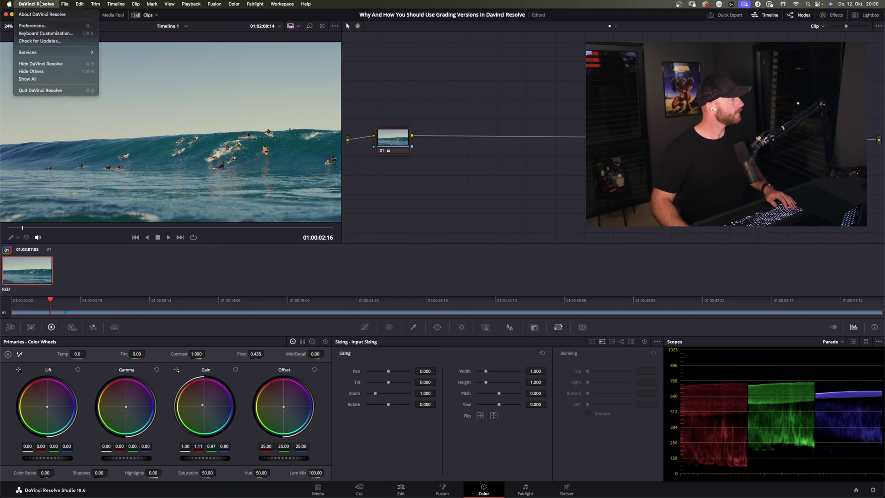
pyautogui.click(41, 34)
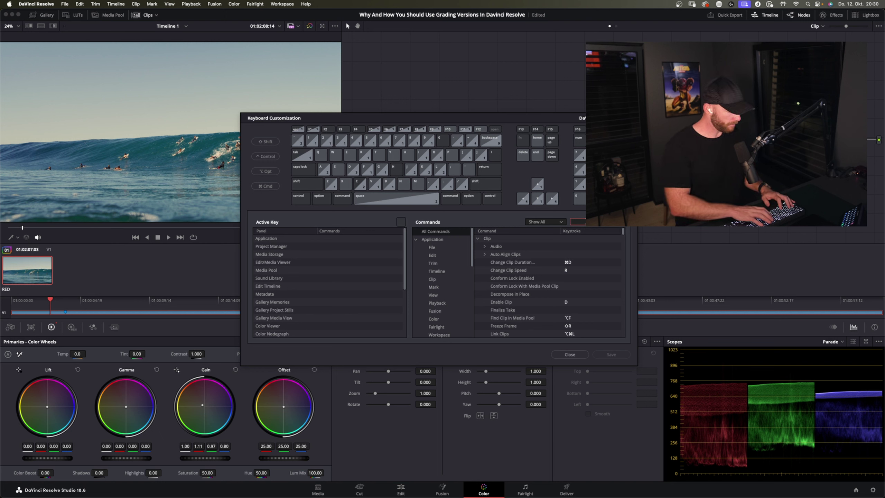
pyautogui.write('version')
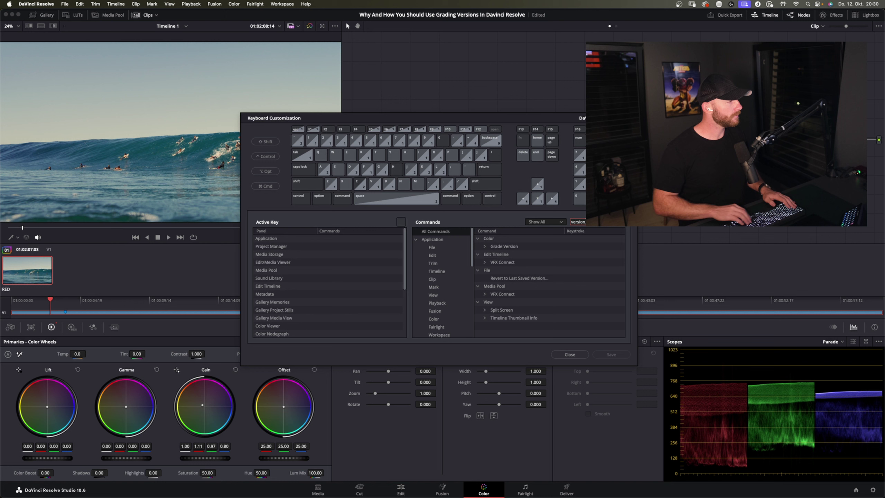
pyautogui.click(484, 247)
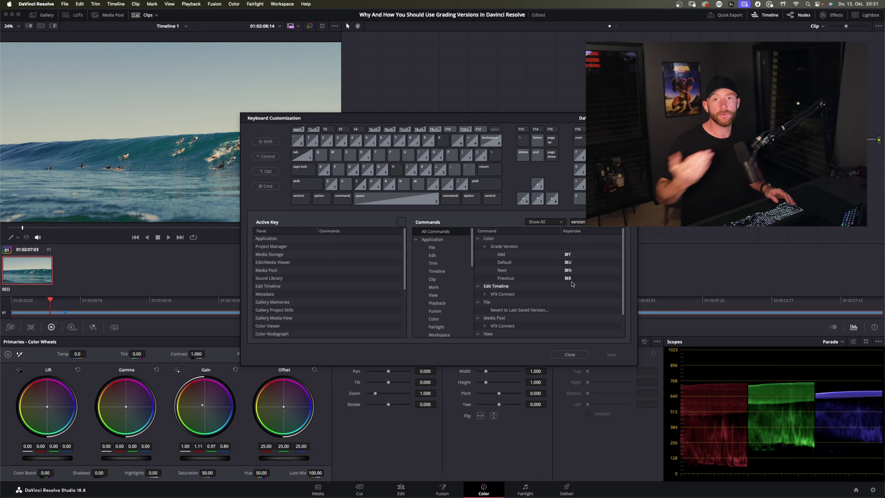
pyautogui.click(569, 354)
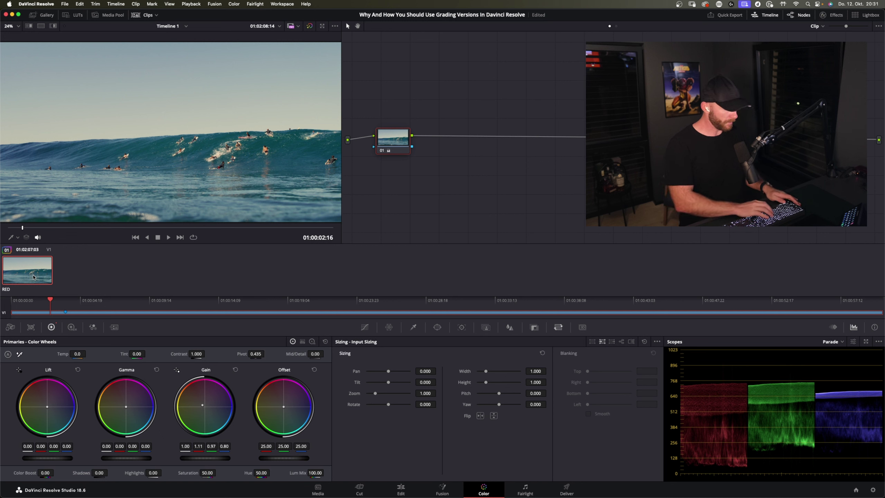
# Step: Compare the rec709 and warmer versions, ending on warmer, then add Version 3 with Ctrl+Y
pyautogui.hotkey('ctrl', 'n')
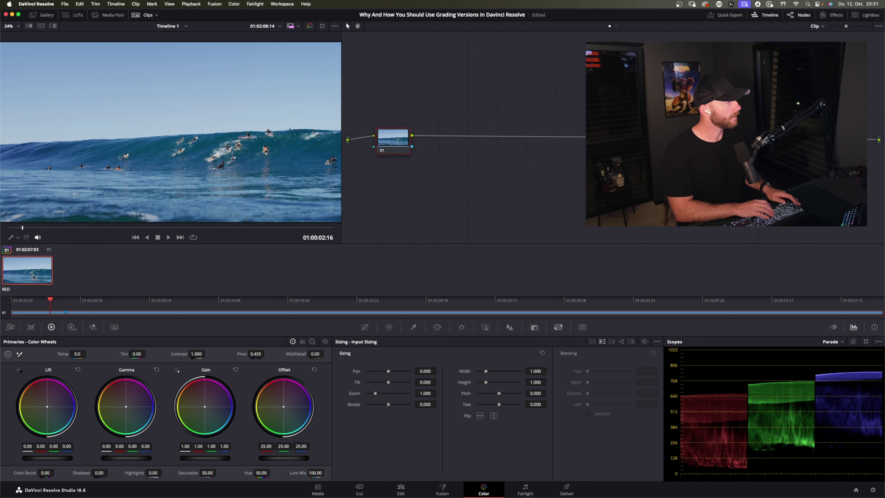
pyautogui.hotkey('ctrl', 'n')
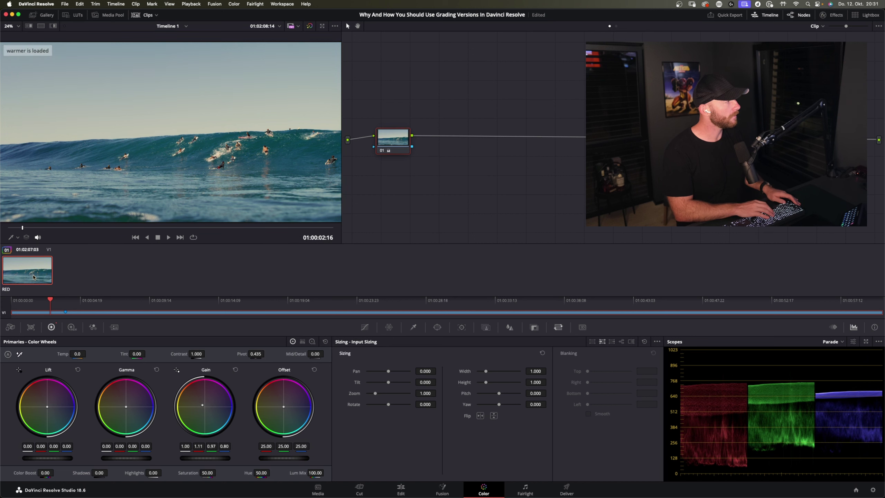
pyautogui.hotkey('ctrl', 'n')
pyautogui.hotkey('ctrl', 'n')
pyautogui.hotkey('ctrl', 'n')
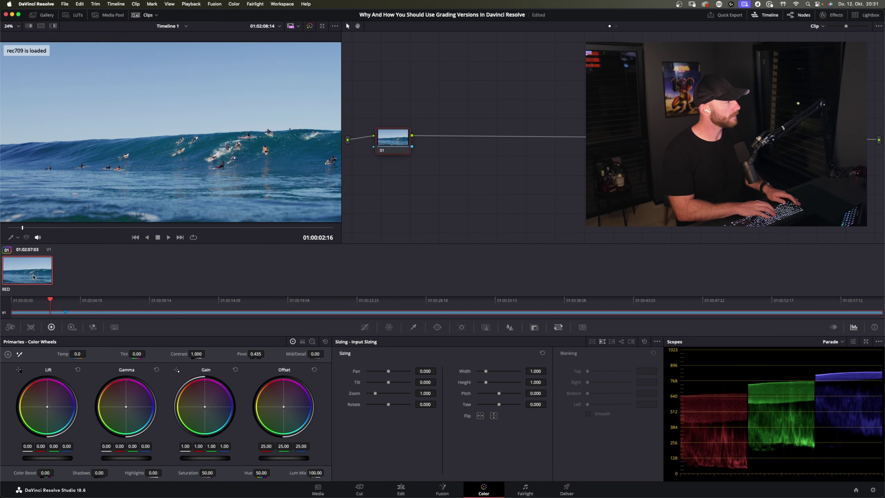
pyautogui.hotkey('ctrl', 'n')
pyautogui.hotkey('ctrl', 'n')
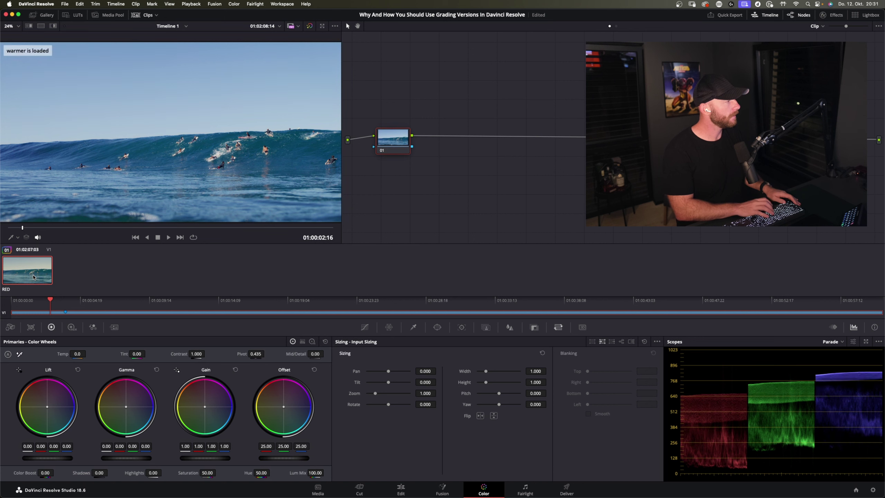
pyautogui.hotkey('ctrl', 'n')
pyautogui.hotkey('ctrl', 'n')
pyautogui.hotkey('ctrl', 'n')
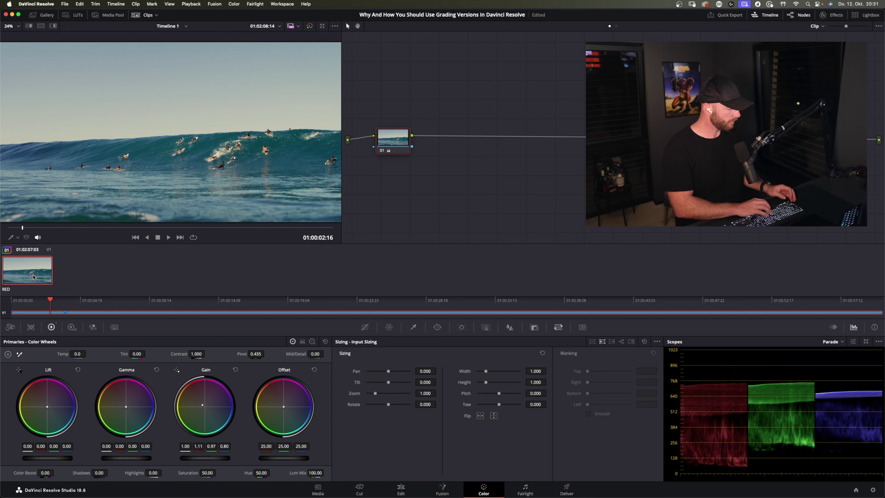
pyautogui.hotkey('ctrl', 'y')
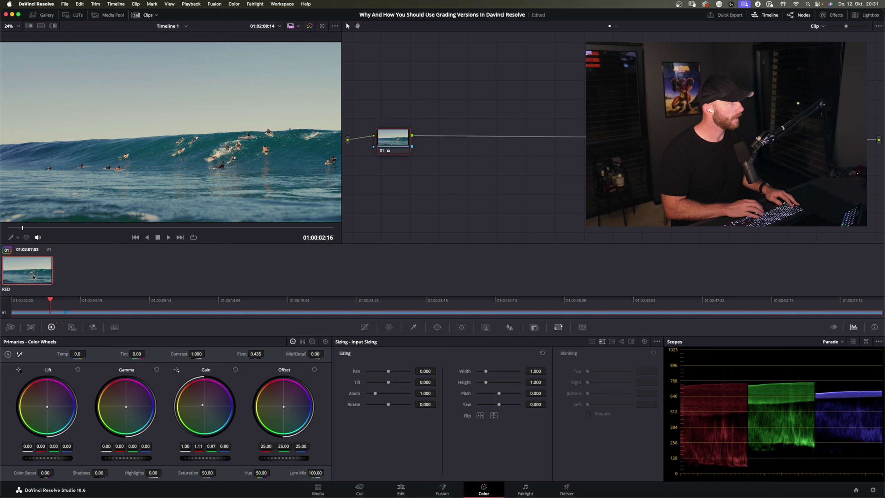
# Step: Rename the Version 3 grade to 'more saturated' in the Version Name dialog
pyautogui.rightClick(34, 277)
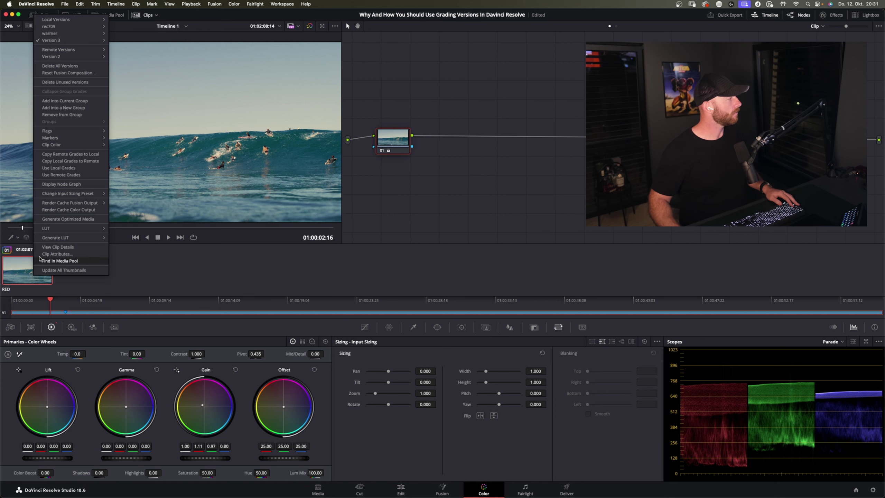
pyautogui.moveTo(61, 43)
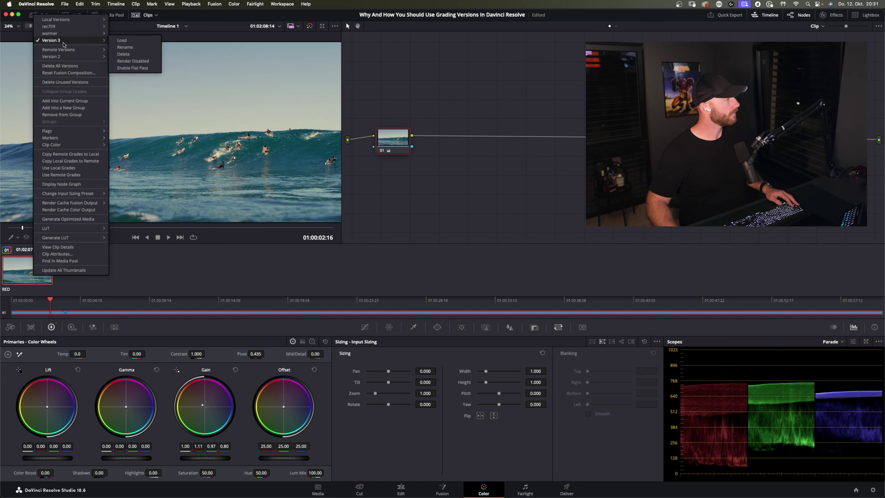
pyautogui.click(123, 47)
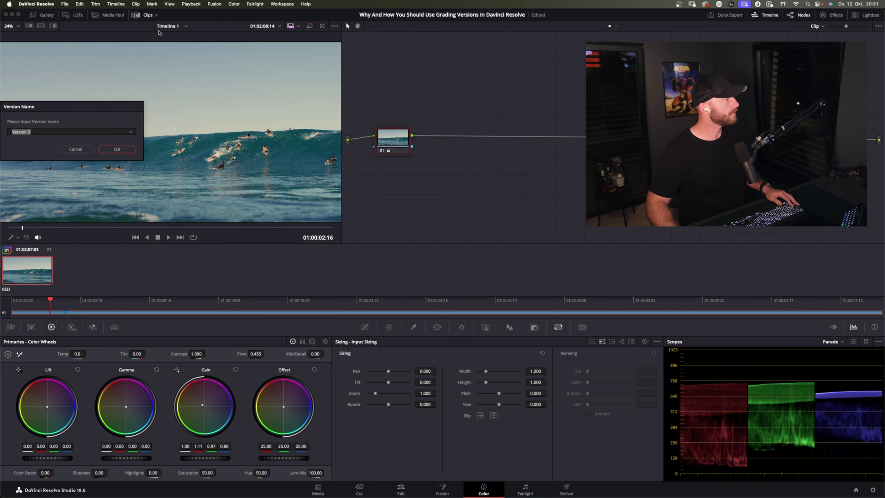
pyautogui.write('satured')
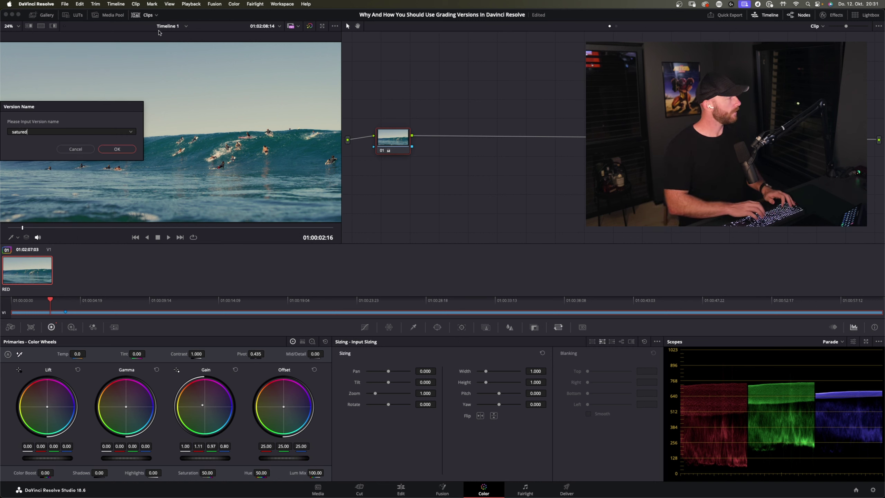
pyautogui.write('more')
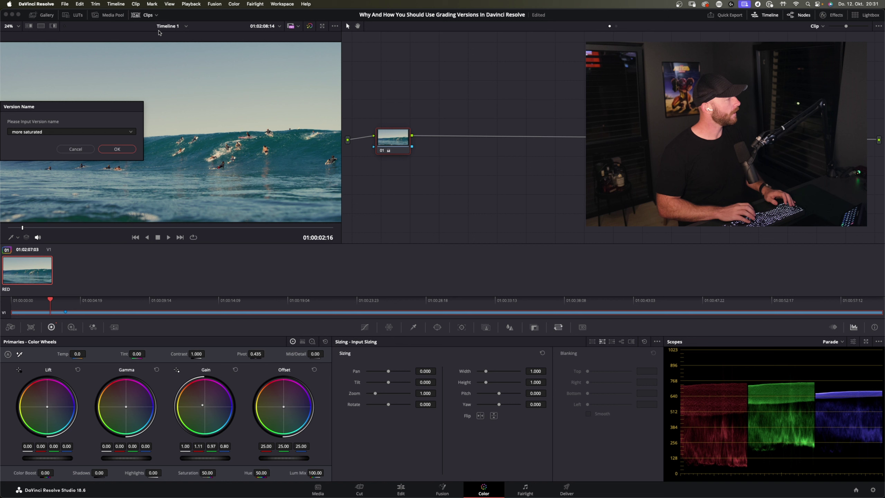
pyautogui.press('Return')
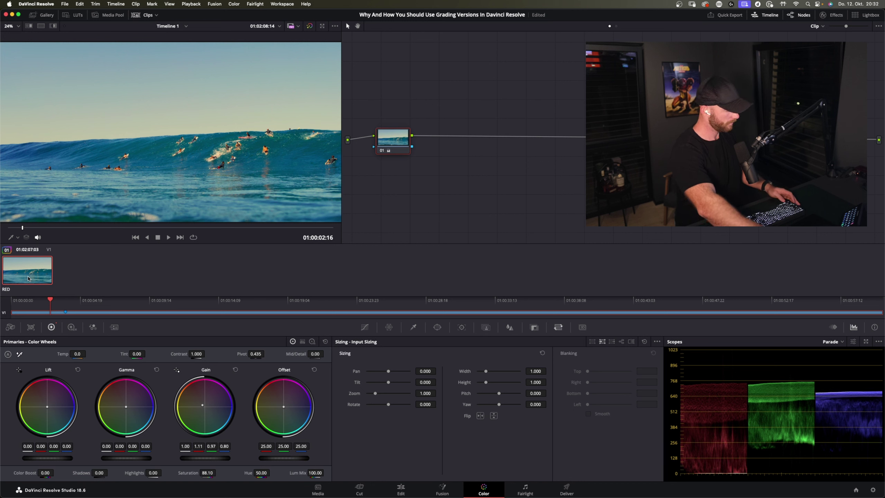
# Step: Compare the warmer and rec709 versions, save the project, and add serial node 02
pyautogui.hotkey('ctrl', 'n')
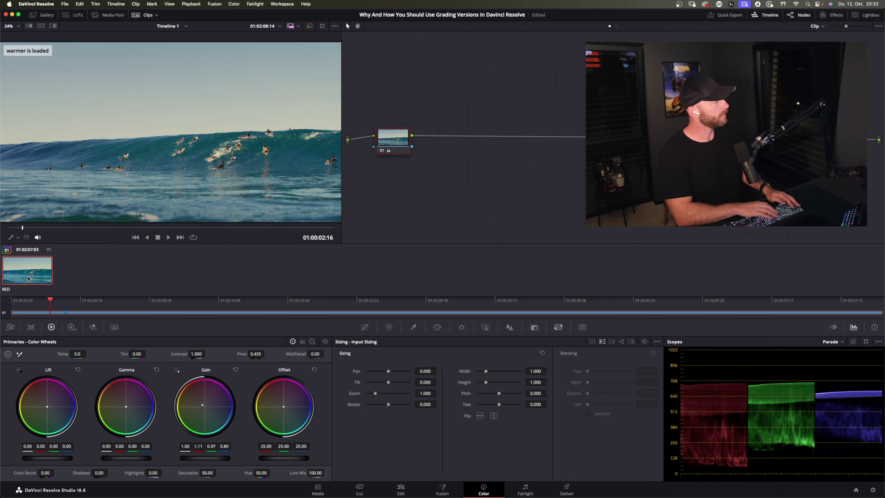
pyautogui.hotkey('ctrl', 'n')
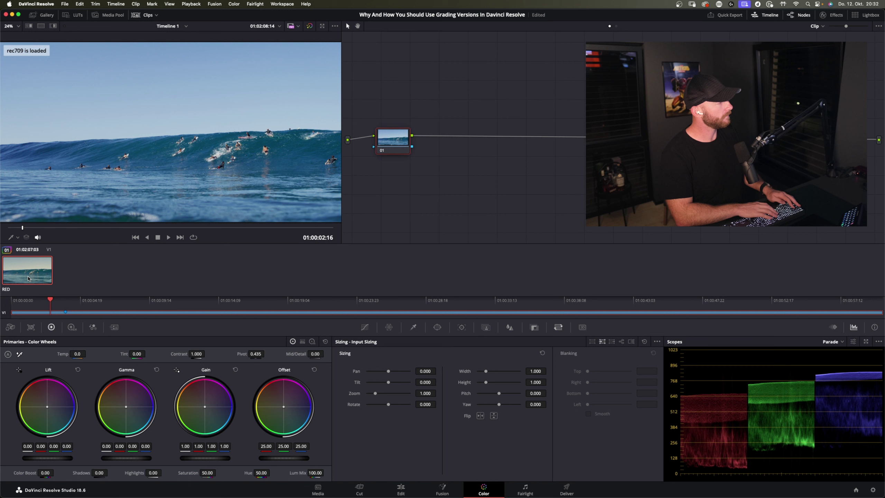
pyautogui.hotkey('ctrl', 'n')
pyautogui.hotkey('ctrl', 'n')
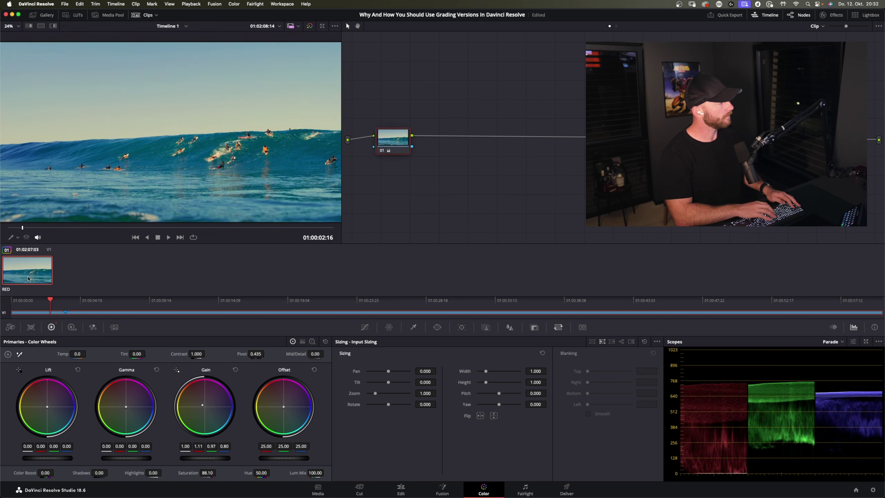
pyautogui.hotkey('ctrl', 's')
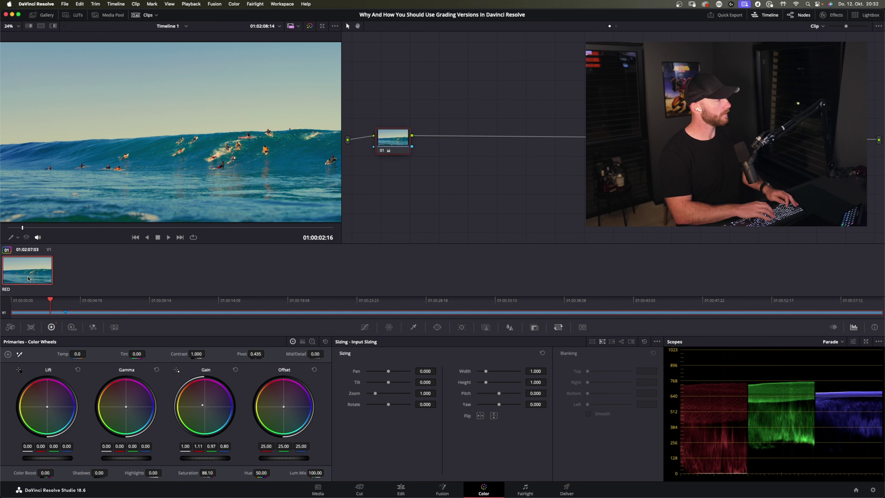
pyautogui.hotkey('alt', 's')
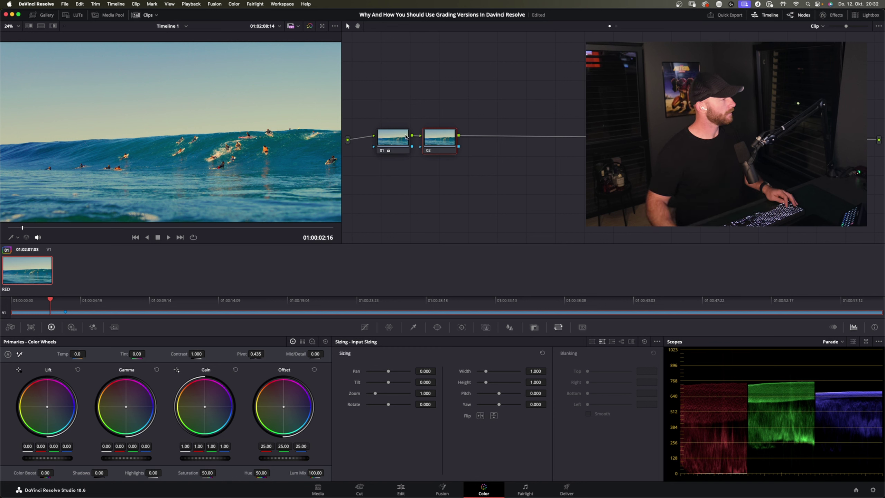
# Step: With node 01 selected, add a fourth grading version, Version 4
pyautogui.click(406, 137)
pyautogui.rightClick(38, 270)
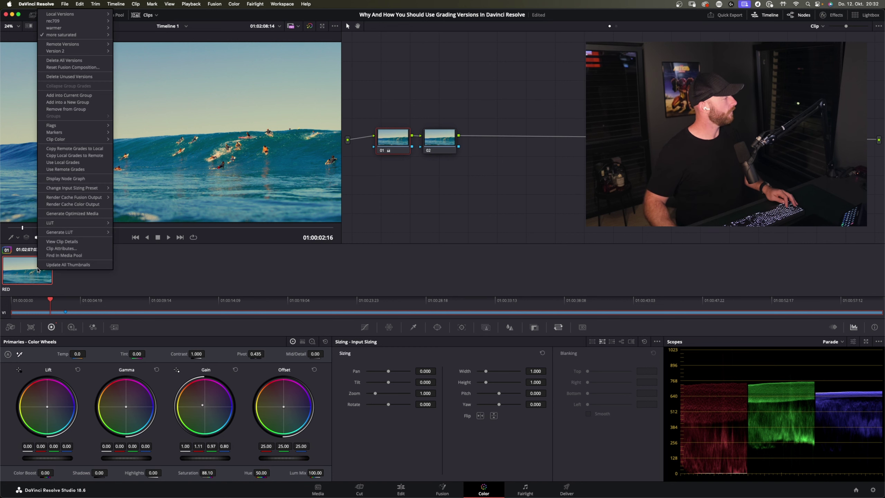
pyautogui.moveTo(87, 36)
pyautogui.click(126, 34)
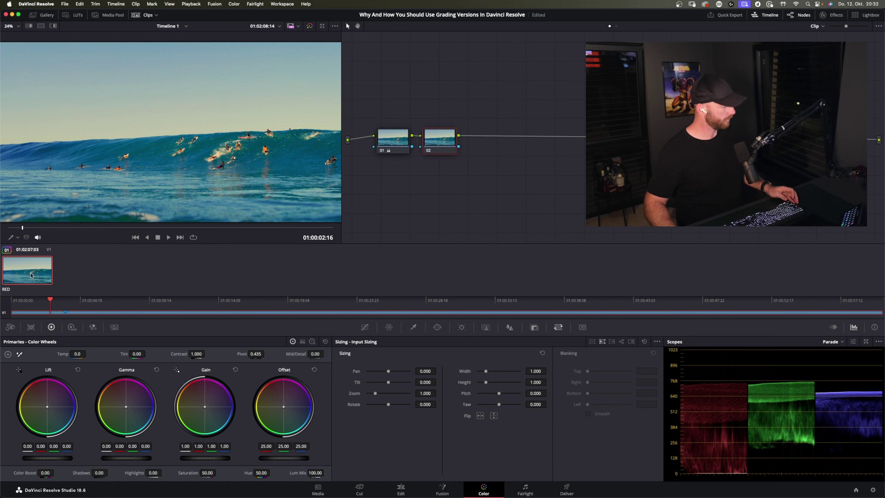
pyautogui.press('super+y')
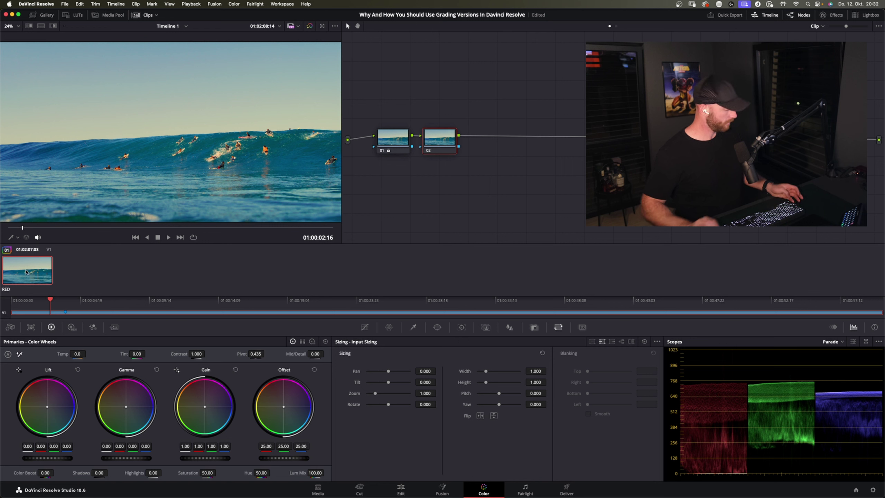
# Step: Step through the more saturated, warmer and Version 4 grades to compare them
pyautogui.press('super+n')
pyautogui.press('super+n')
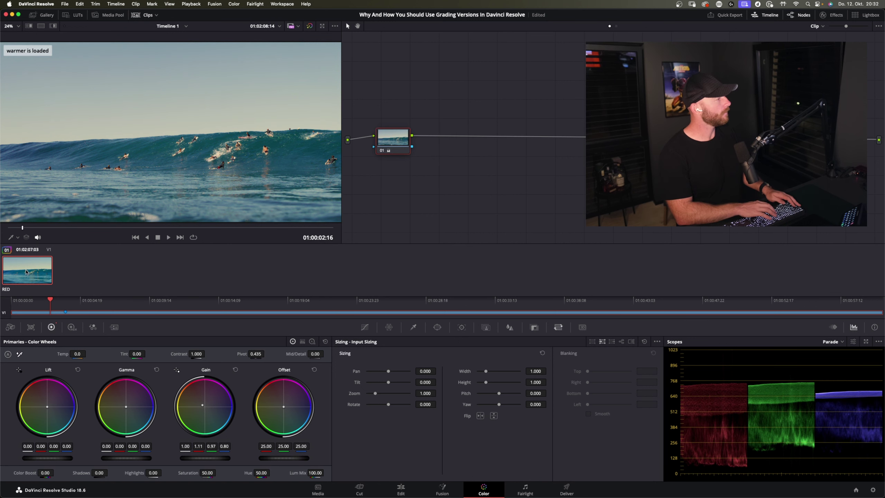
pyautogui.press('super+n')
pyautogui.press('super+n')
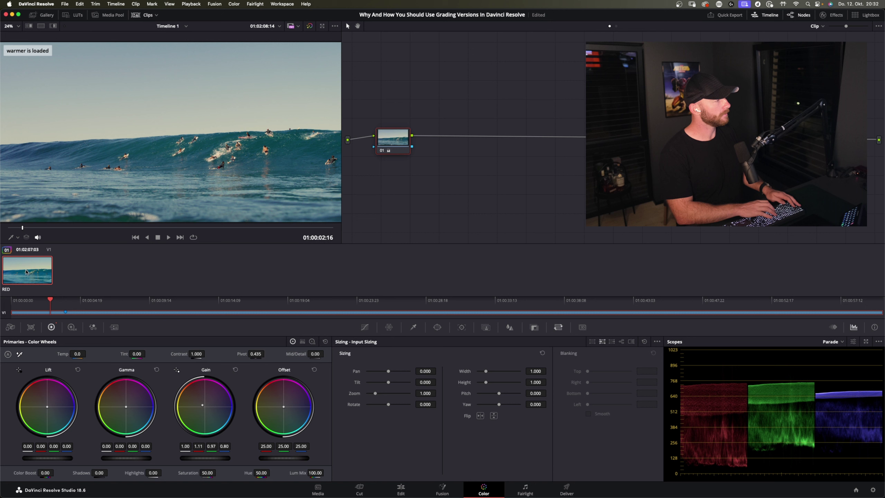
pyautogui.press('super+n')
pyautogui.press('super+n')
pyautogui.press('super+n')
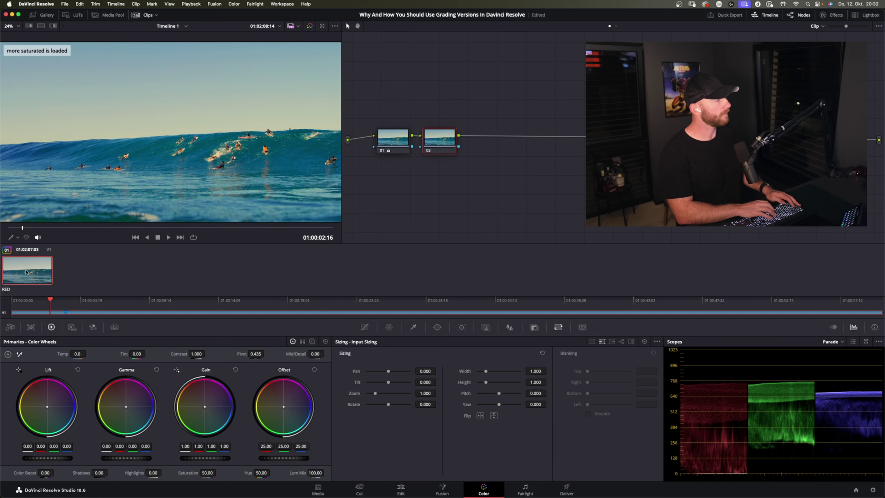
pyautogui.press('super+n')
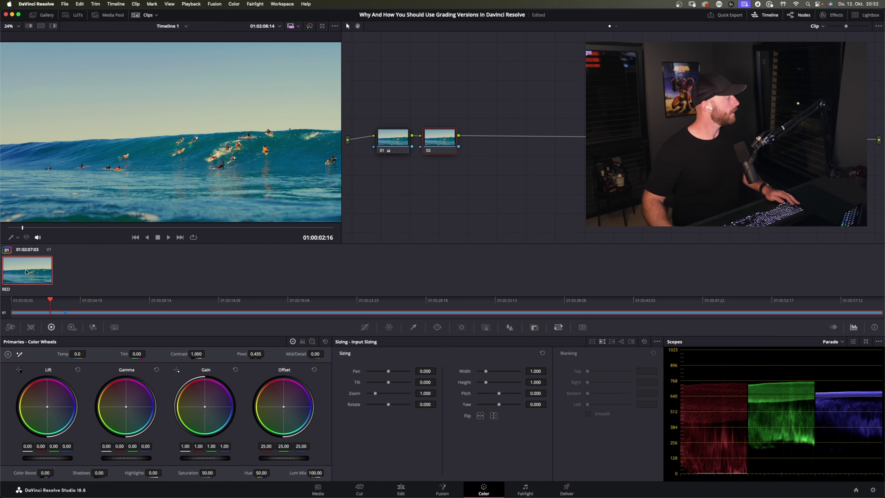
pyautogui.rightClick(26, 271)
pyautogui.moveTo(58, 42)
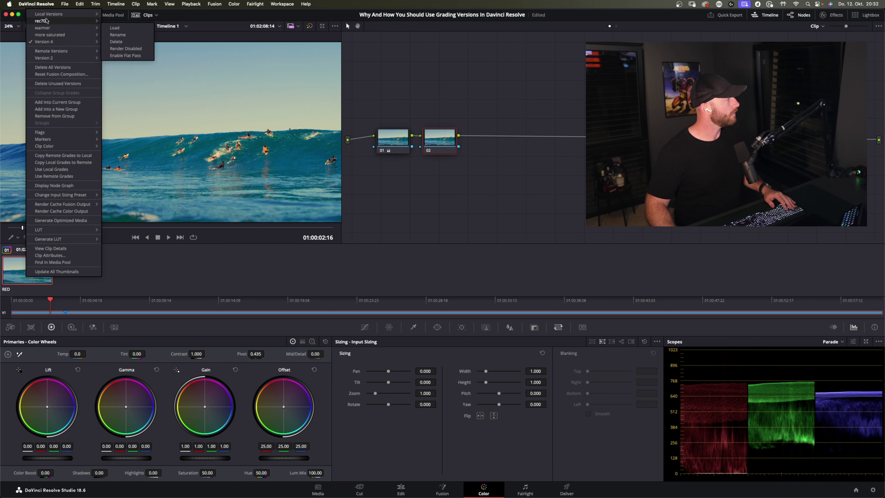
pyautogui.click(442, 209)
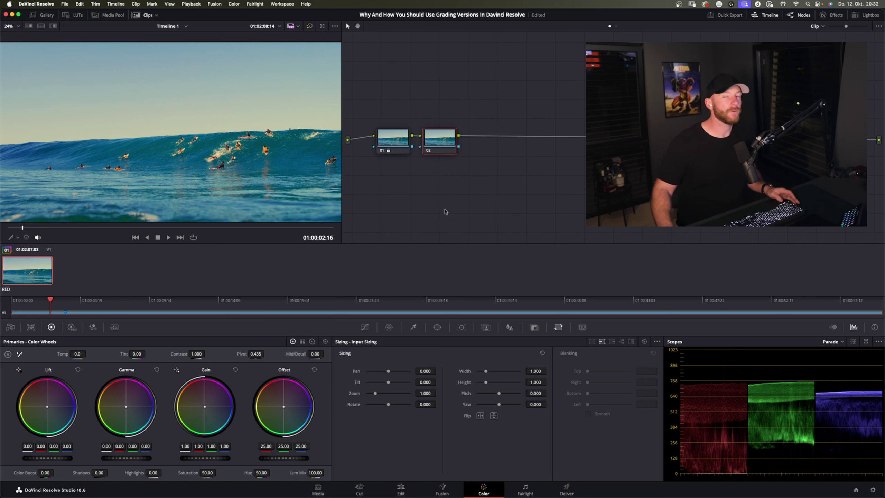